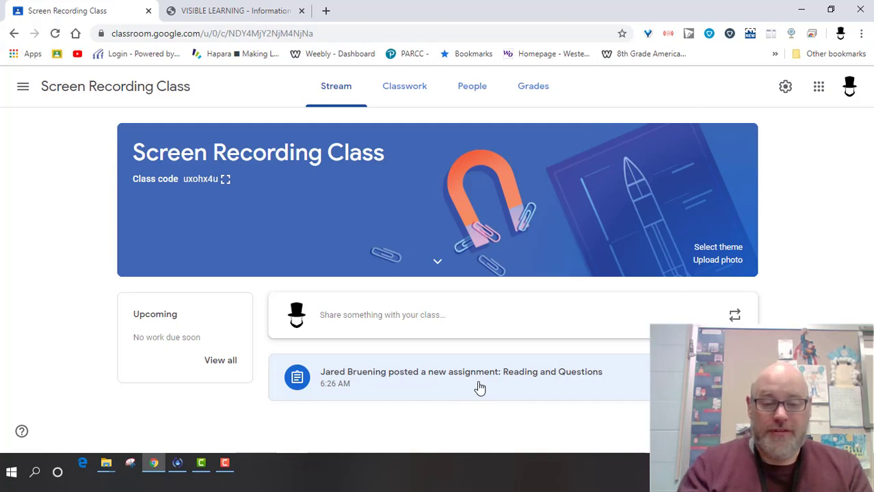
- Open the Reading and Questions assignment and look over its student work, its Drive folder and its instructions
left_click(517, 381)
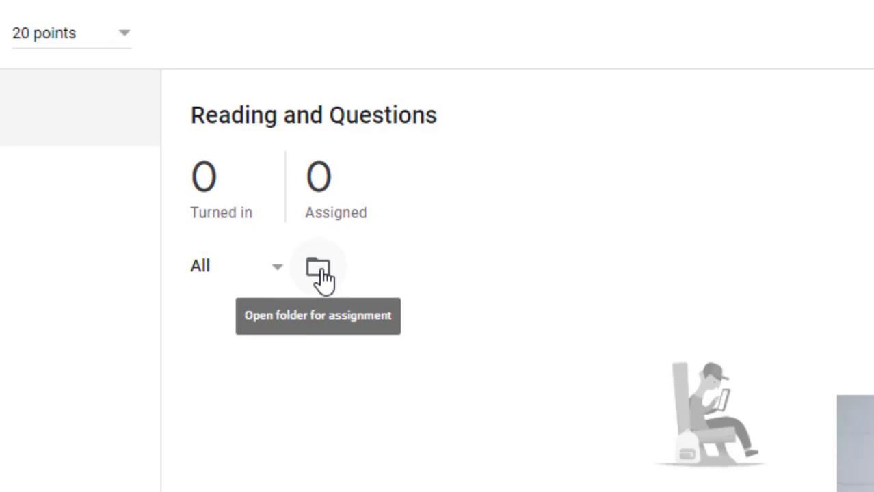
left_click(319, 270)
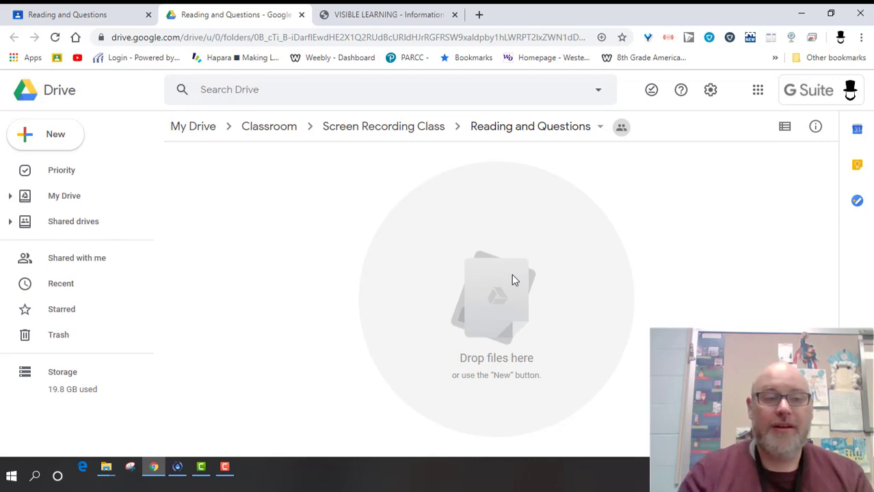
left_click(80, 14)
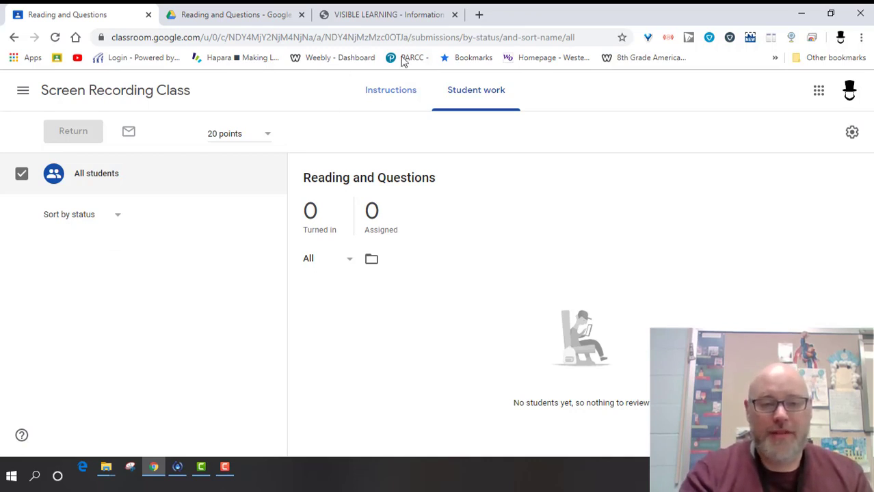
left_click(396, 98)
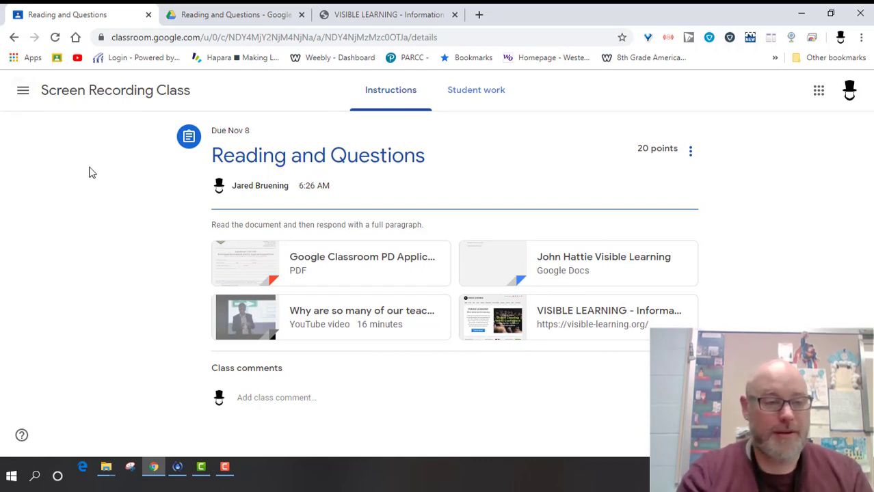
- Write a class stream announcement reading "Just a reminder we are have a quiz today-make sure you look over reading."
left_click(92, 92)
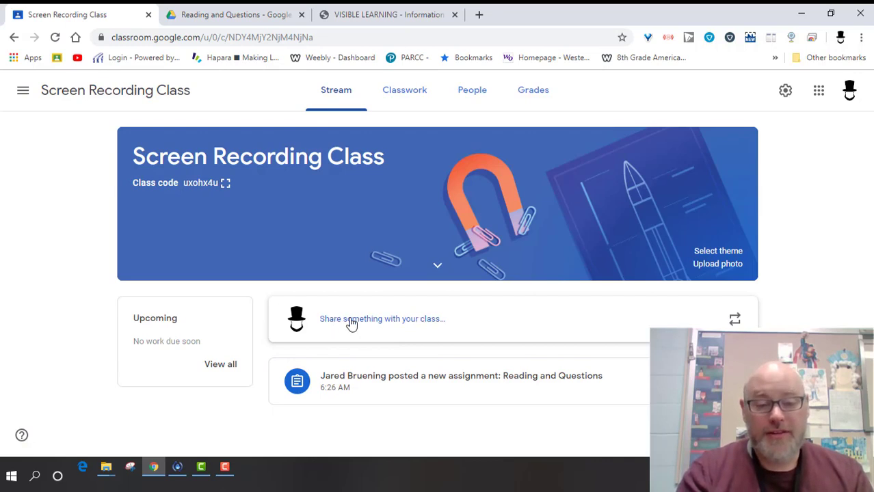
left_click(421, 327)
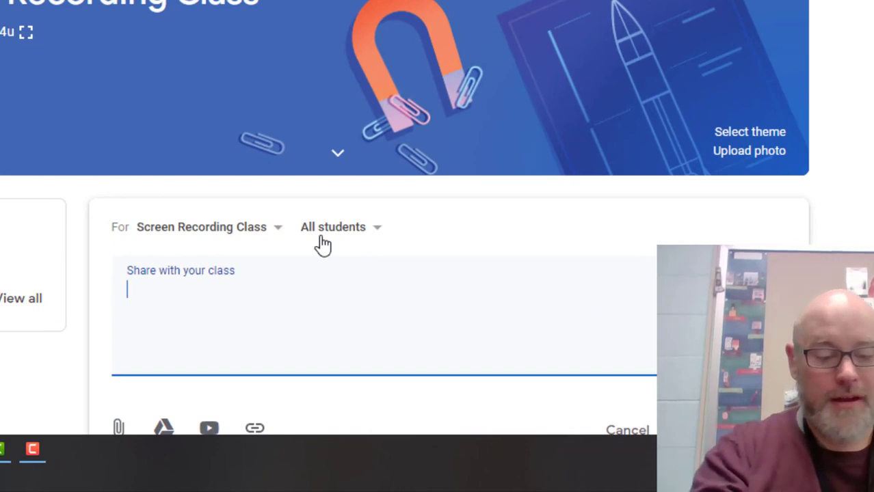
type("Jus")
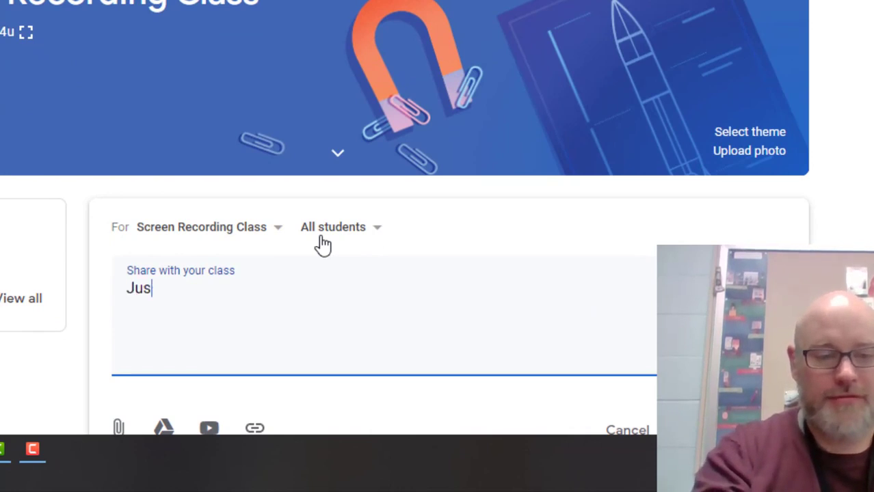
type("t  a rem")
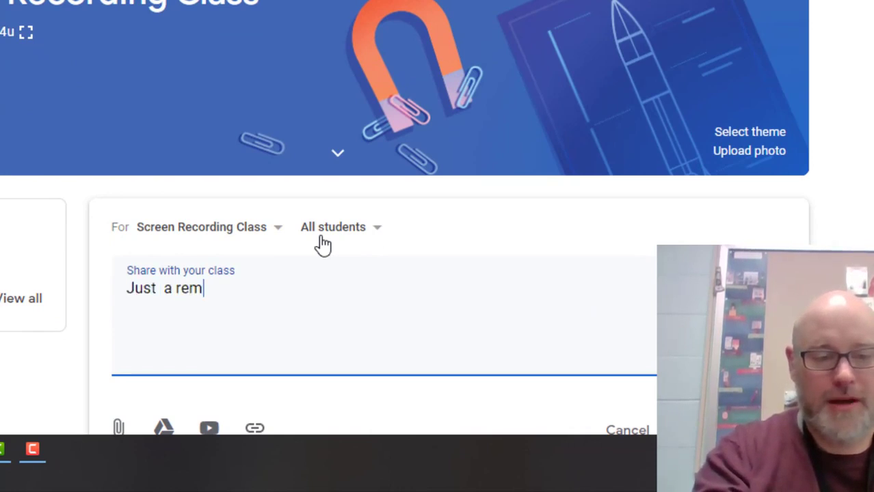
type("inder we ar")
key("BackSpace")
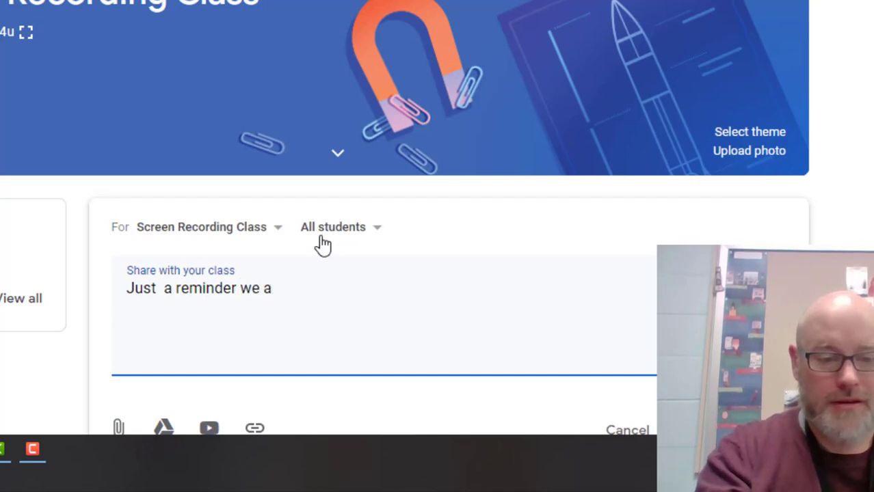
type("re have a qui")
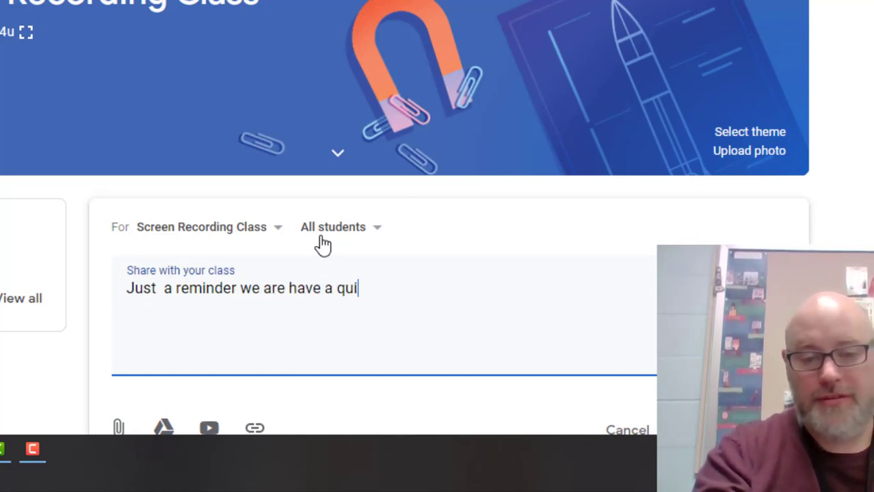
type("z today-m")
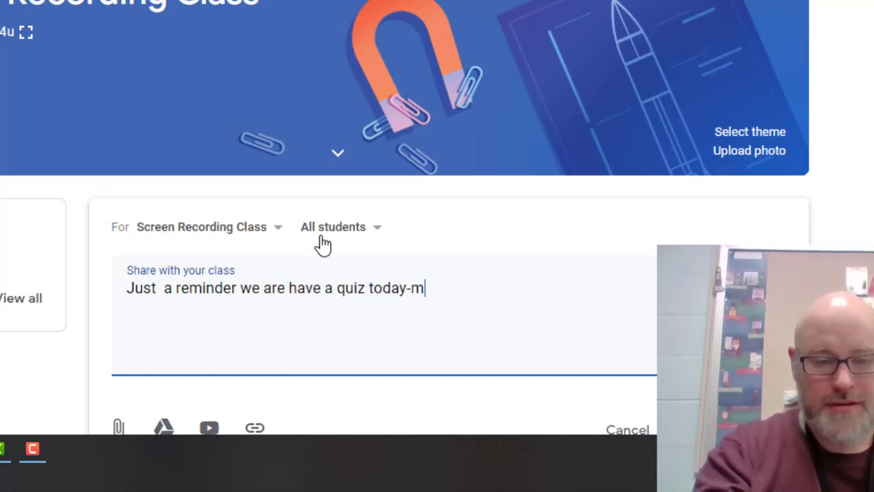
type("ake sure you lo")
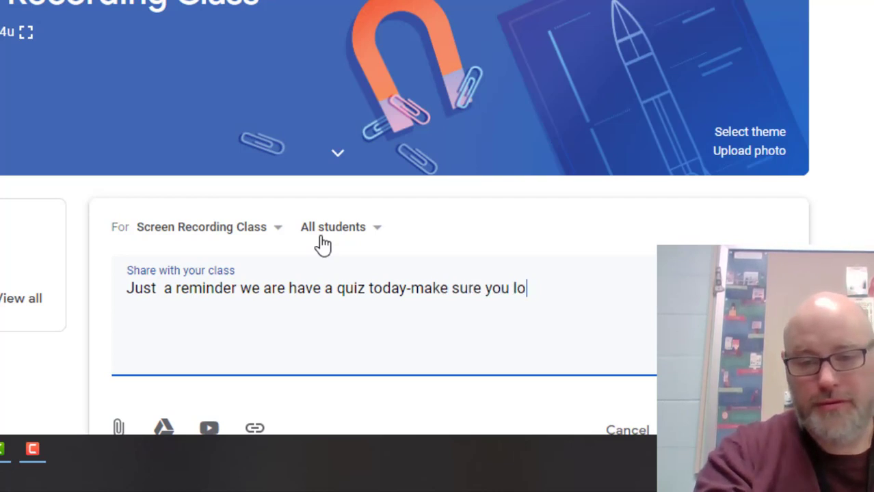
type("ok over reading.")
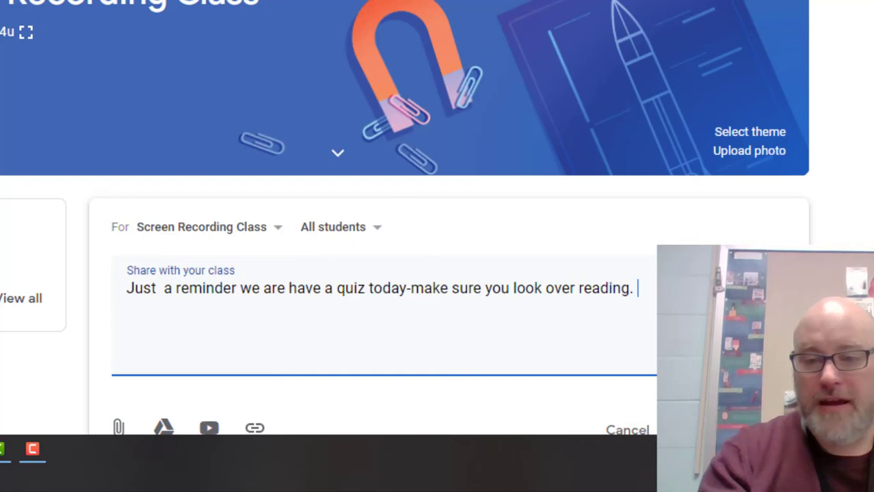
- Attach the recent Google Drive document "[Template] John Hattie Visible Learning" to the announcement
scroll(317, 244, "down", 2)
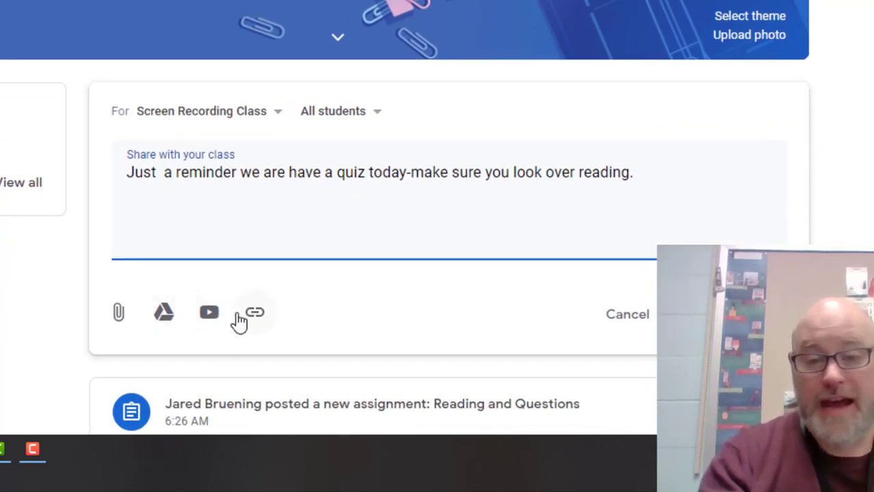
left_click(165, 316)
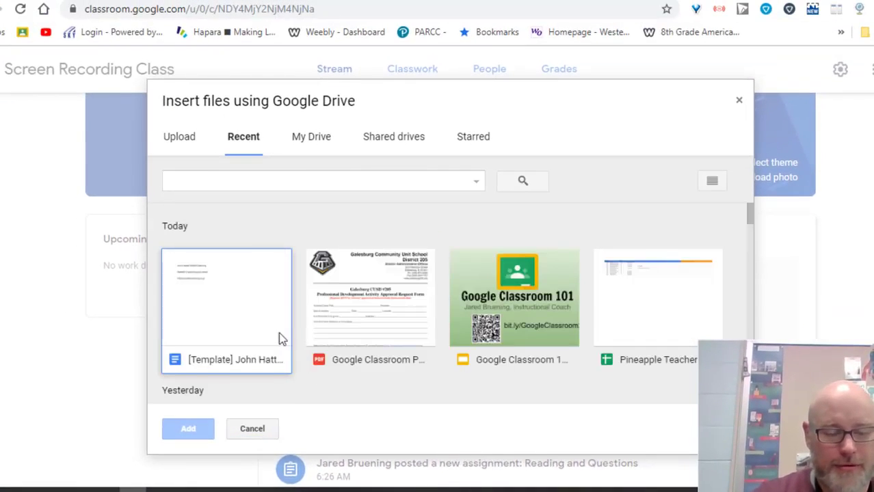
double_click(235, 324)
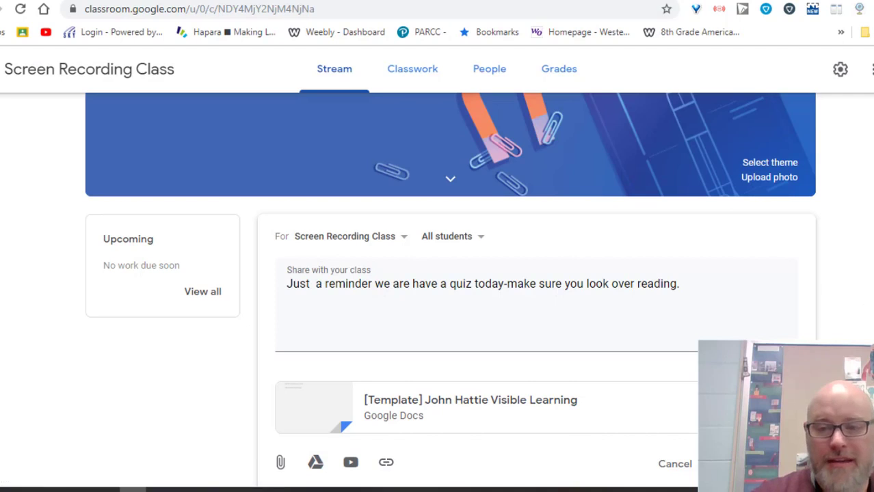
- Check which classes can receive the announcement, and post it to all students of Screen Recording Class
scroll(451, 290, "down", 1)
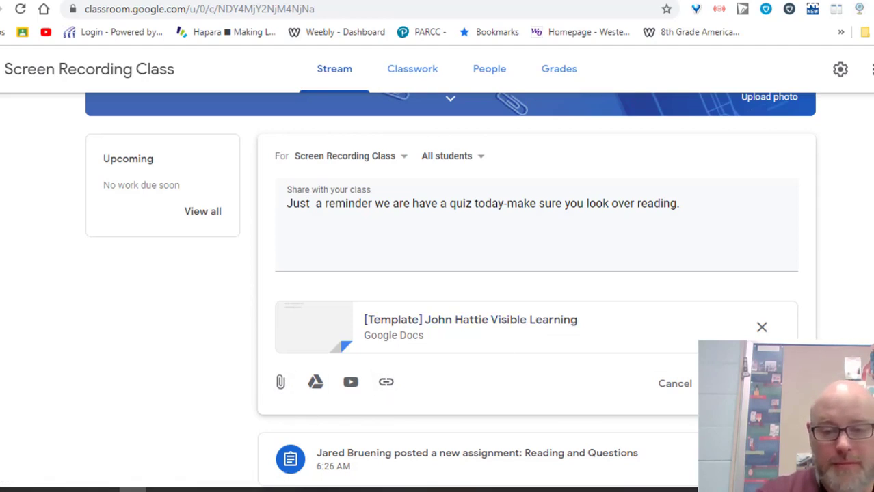
left_click(403, 163)
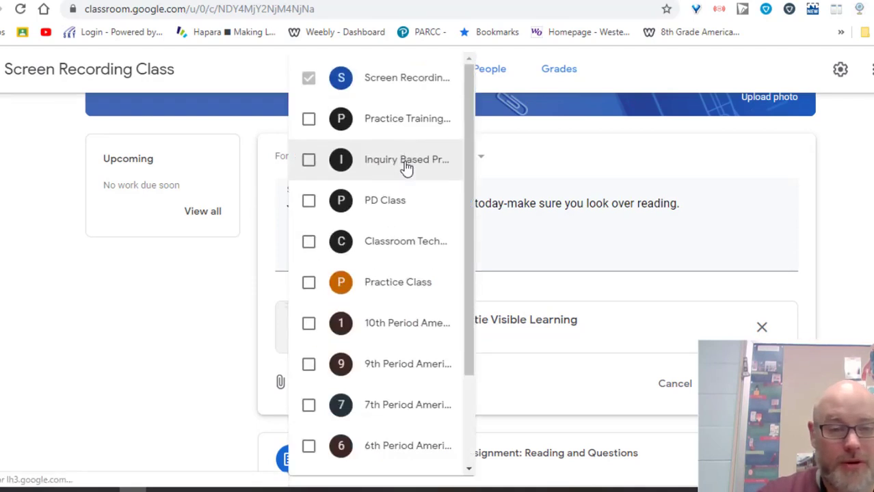
left_click(532, 170)
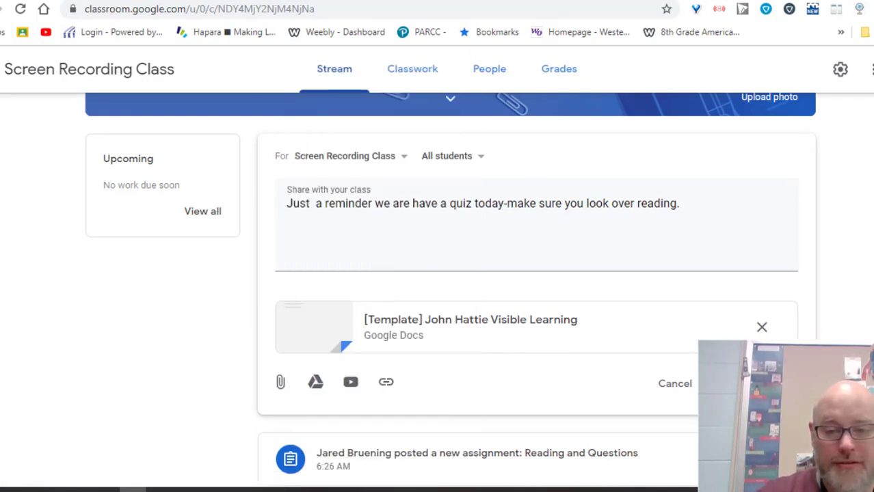
left_click(738, 384)
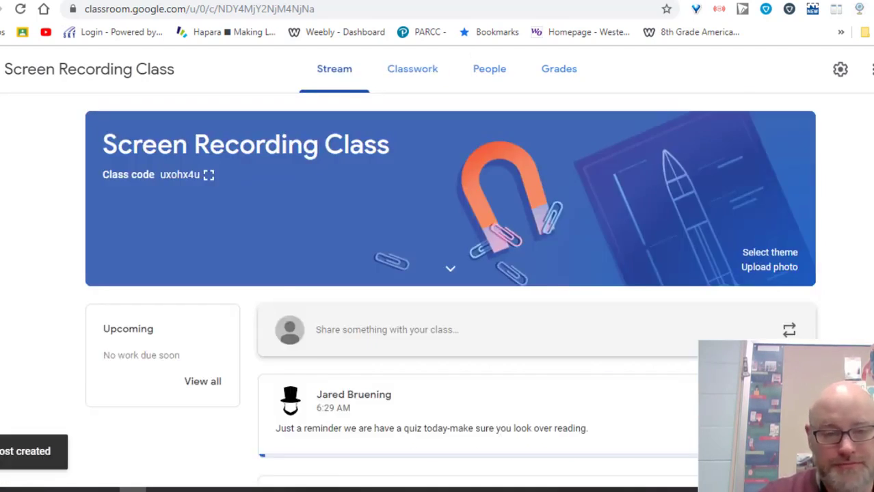
scroll(380, 319, "down", 3)
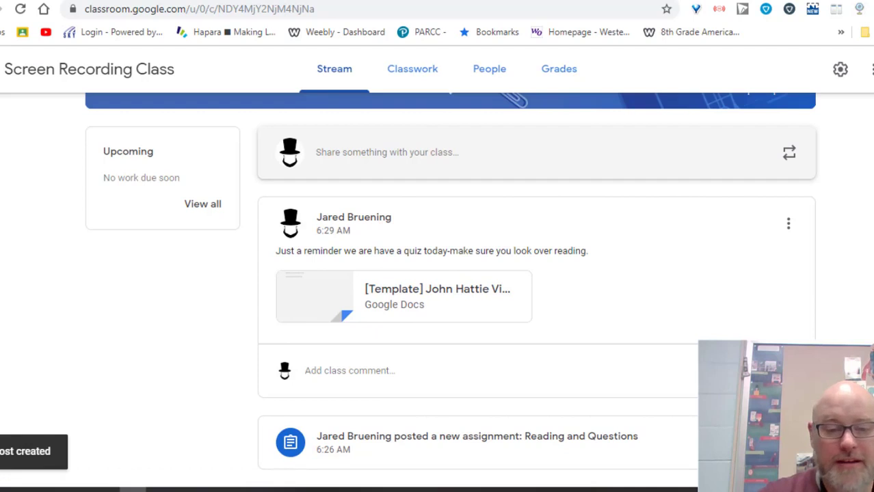
scroll(450, 290, "up", 3)
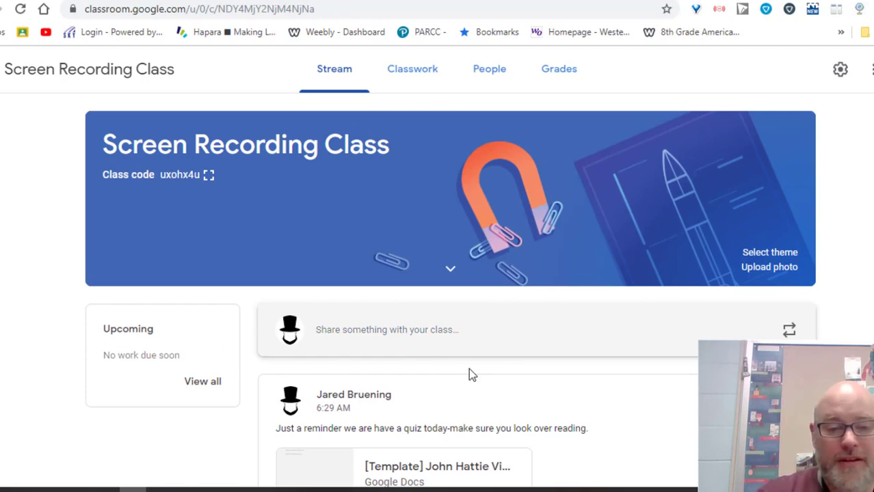
- Try reusing the Reading and Questions post from Screen Recording Class as new classwork, and cancel the post selection
left_click(409, 74)
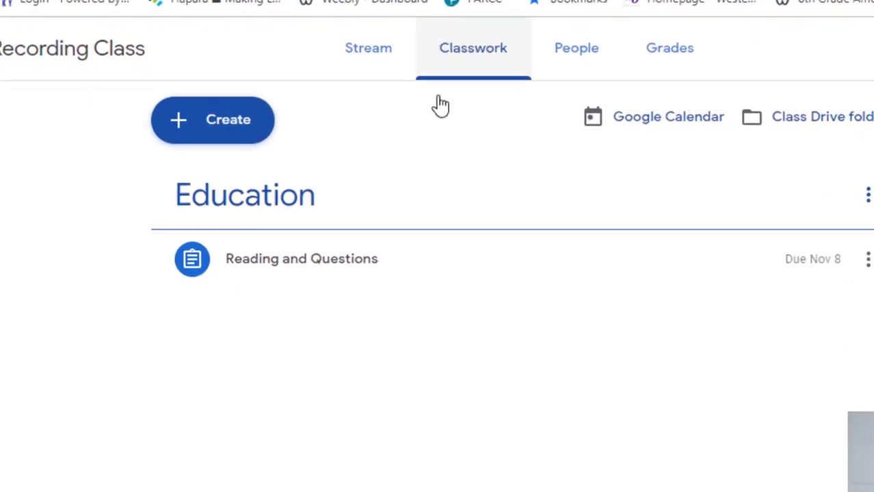
left_click(235, 127)
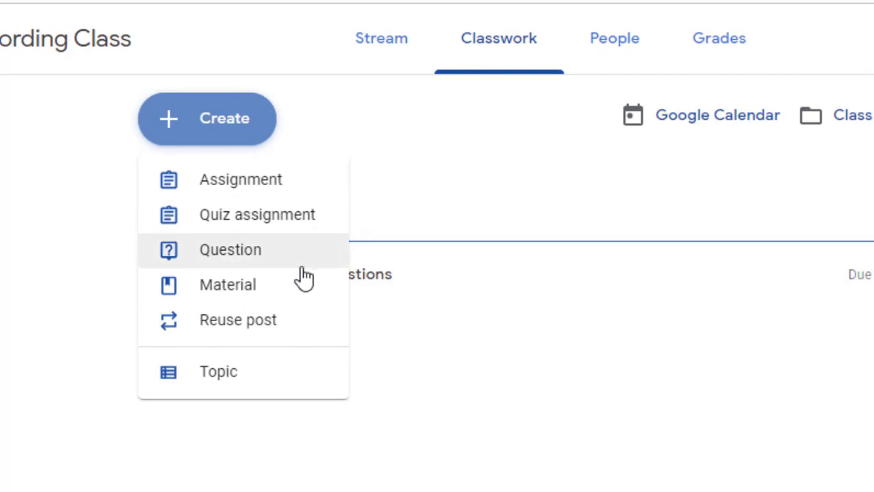
left_click(246, 328)
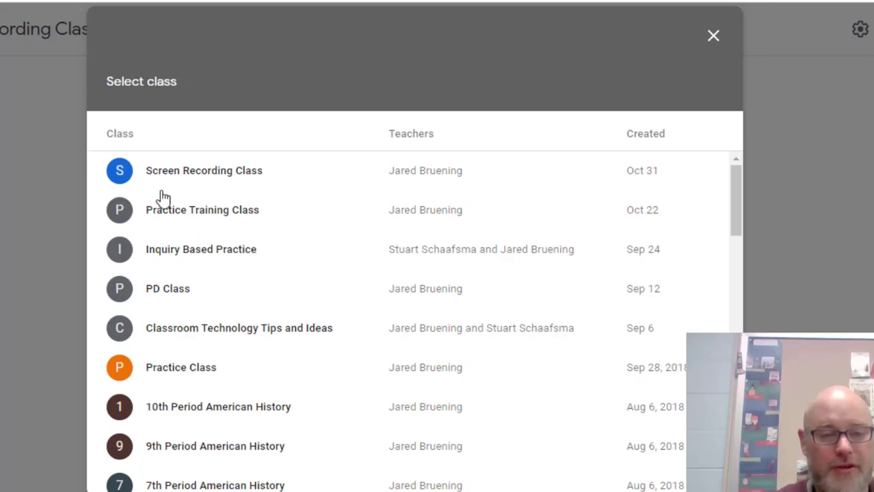
left_click(153, 171)
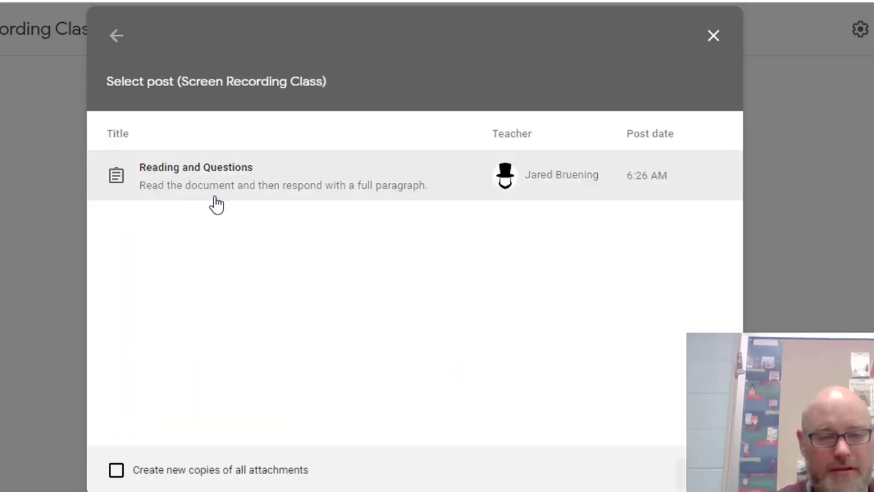
left_click(228, 175)
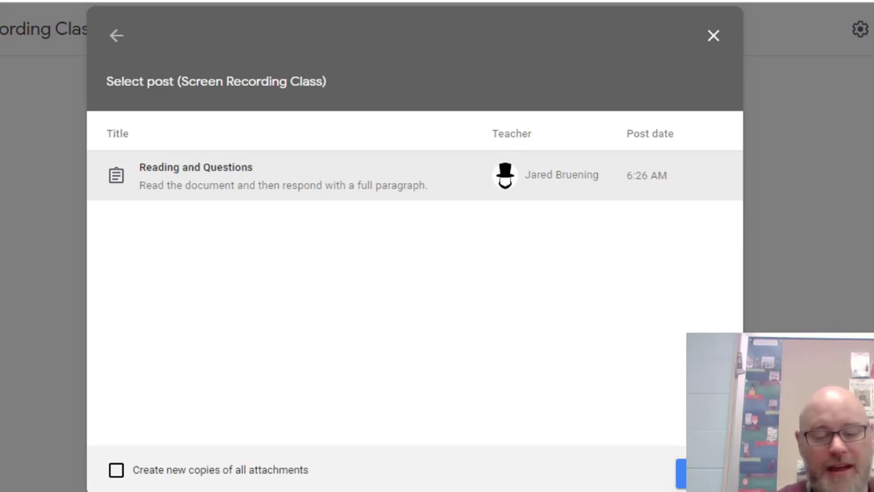
left_click(713, 35)
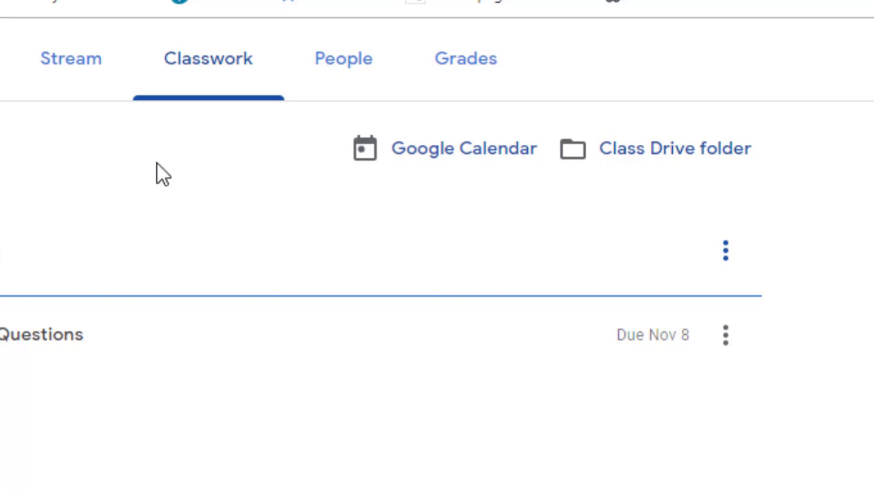
- Return to the class stream and examine the posted quiz reminder, its attachment and its class comment field
left_click(58, 63)
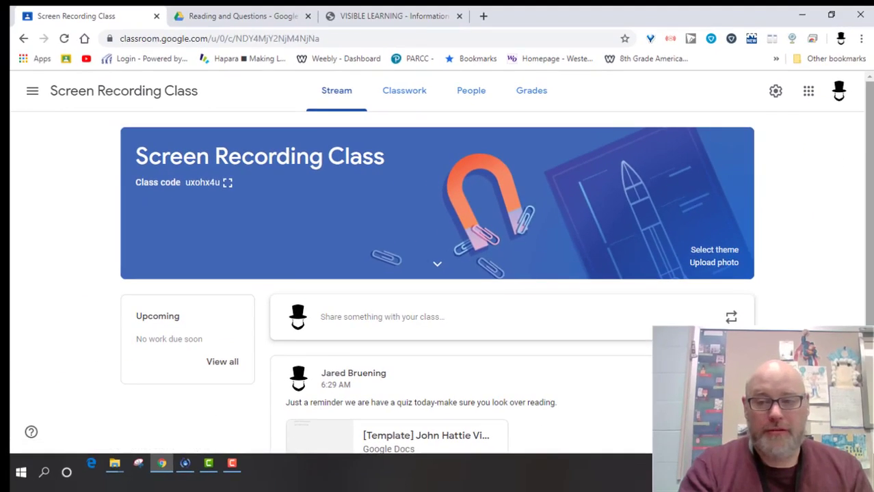
left_click_drag(868, 125, 870, 250)
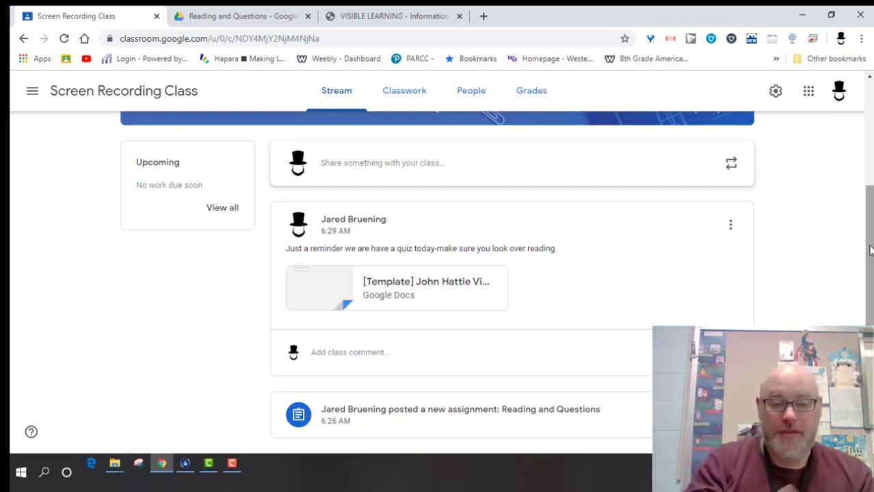
left_click(373, 354)
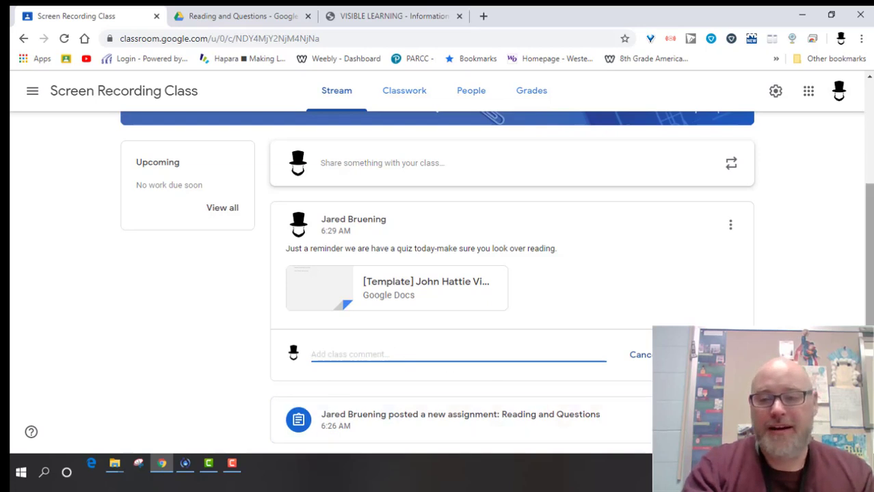
left_click_drag(869, 260, 869, 264)
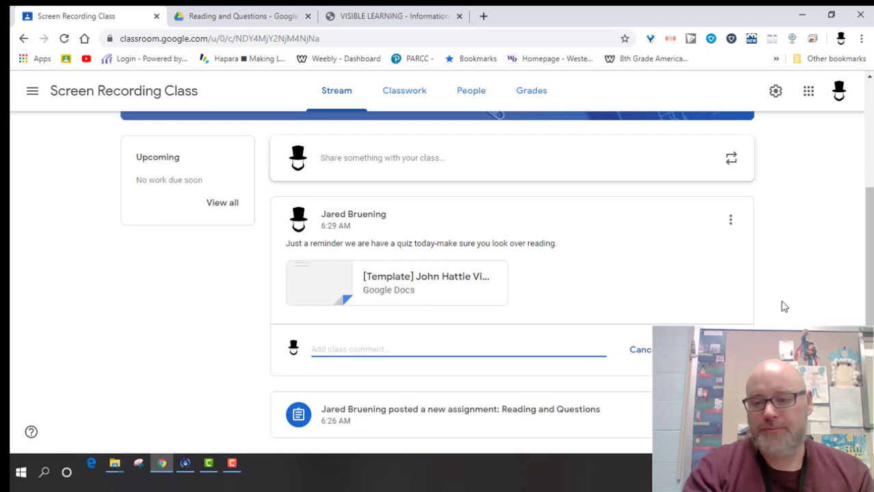
scroll(861, 273, "up", 3)
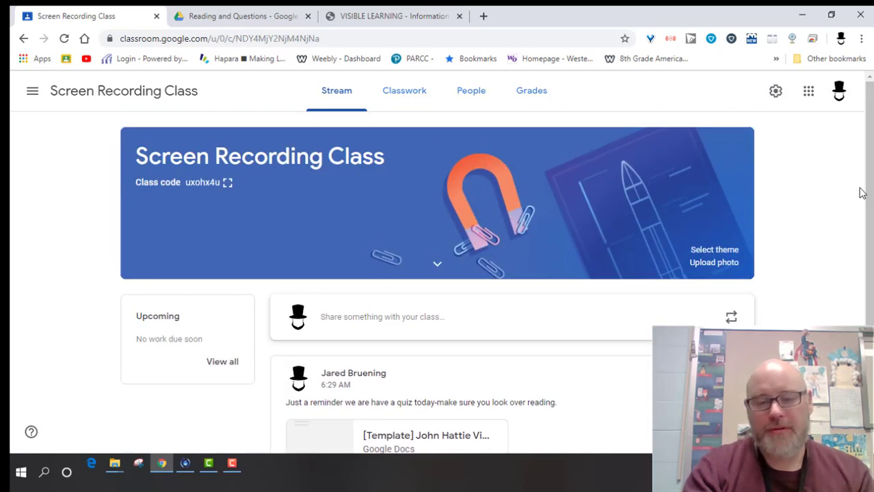